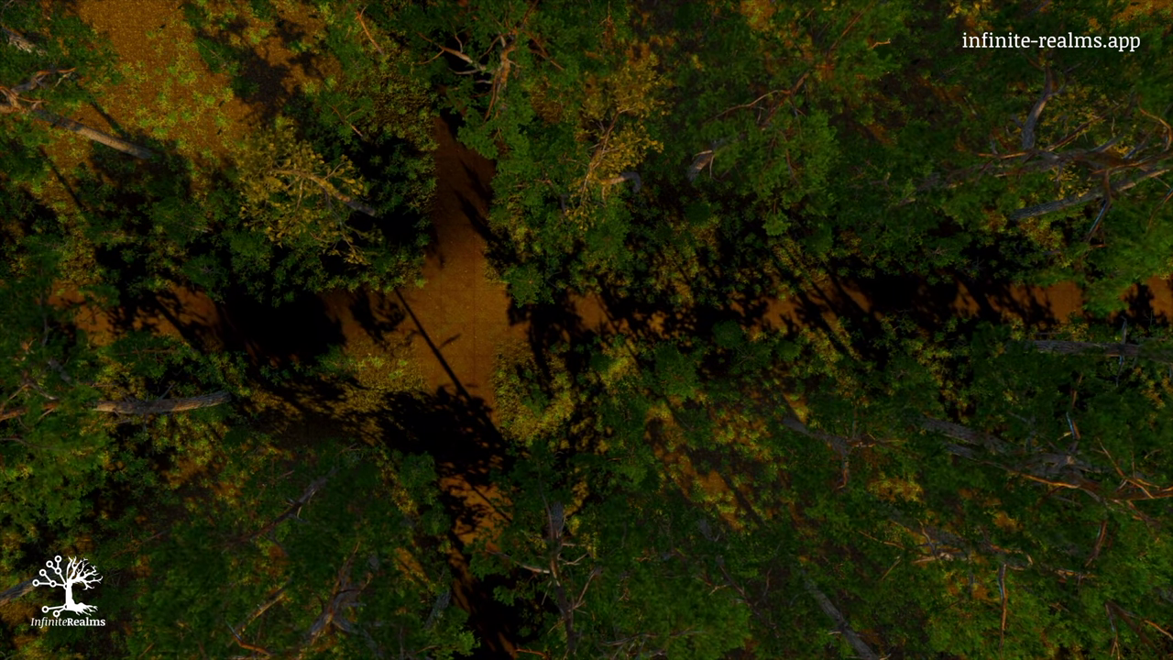
# - Change the weather effect from sunny to Grey Sky and increase the Wind Strength slider
pyautogui.moveTo(500, 568)
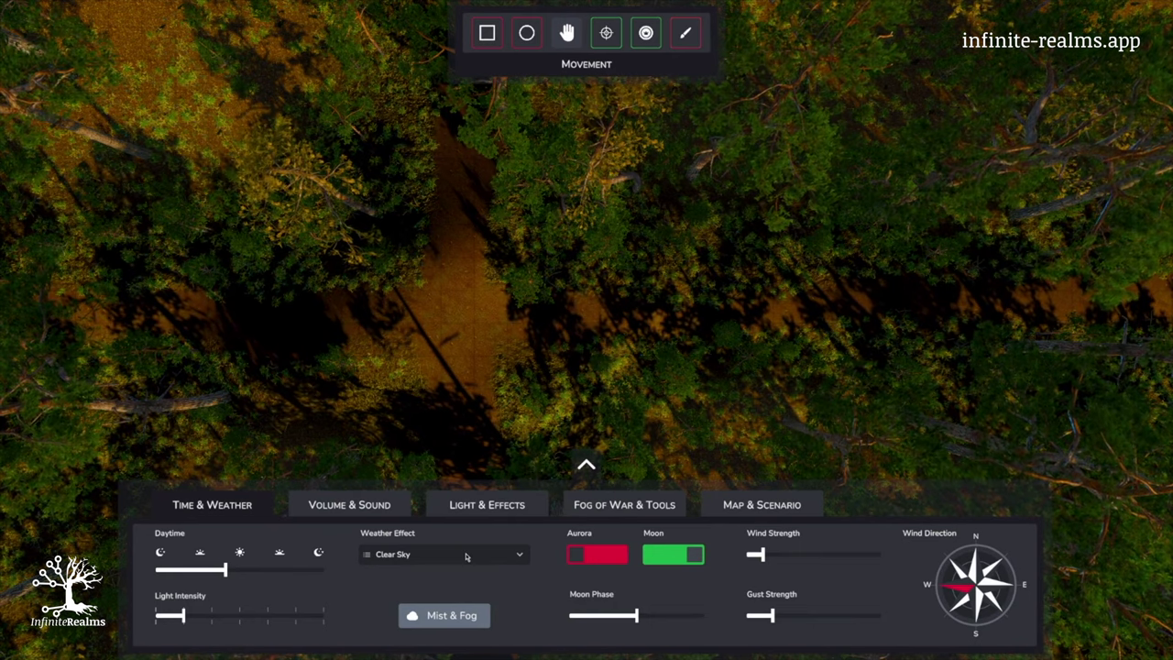
pyautogui.click(466, 556)
pyautogui.click(431, 620)
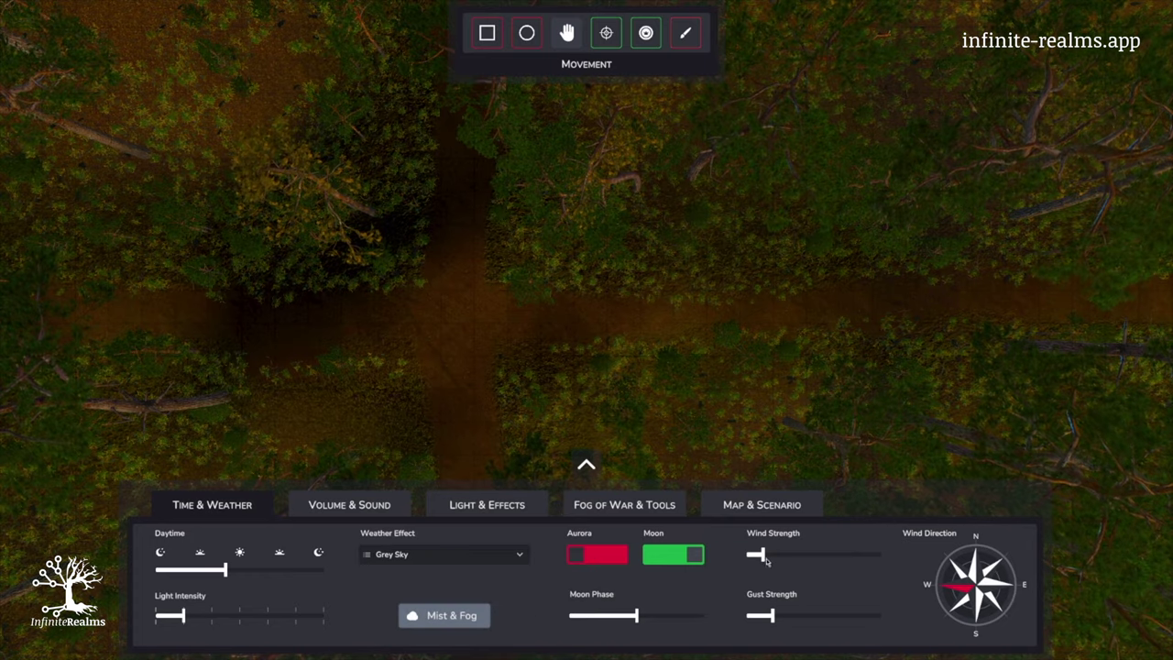
pyautogui.moveTo(764, 556); pyautogui.dragTo(792, 556)
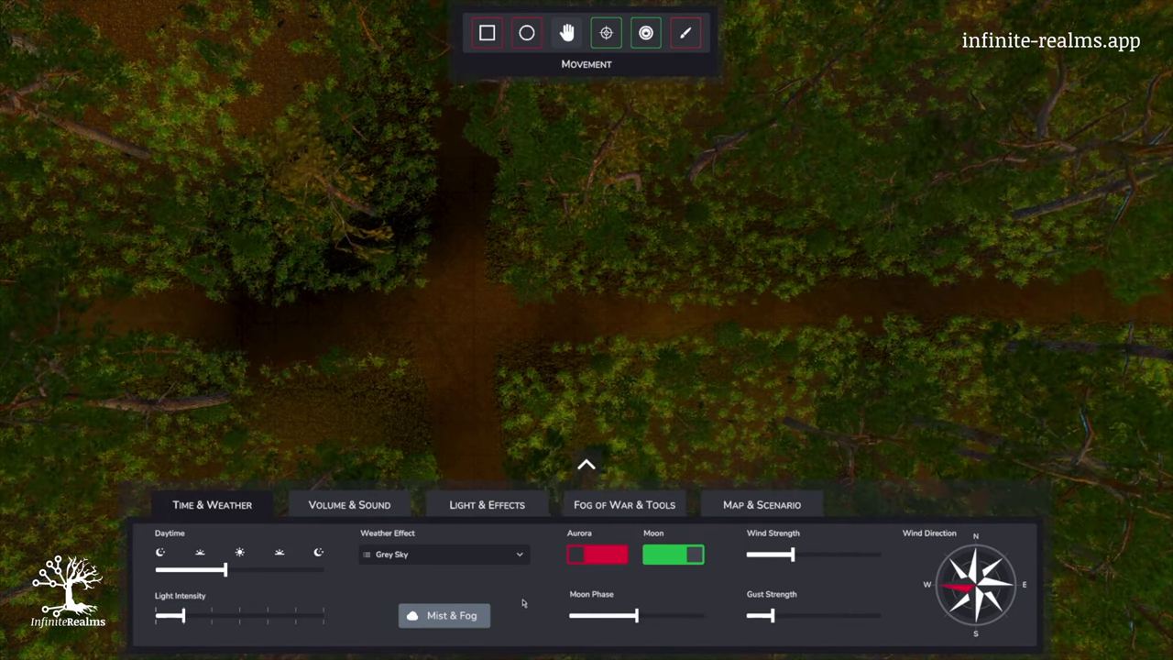
pyautogui.click(445, 617)
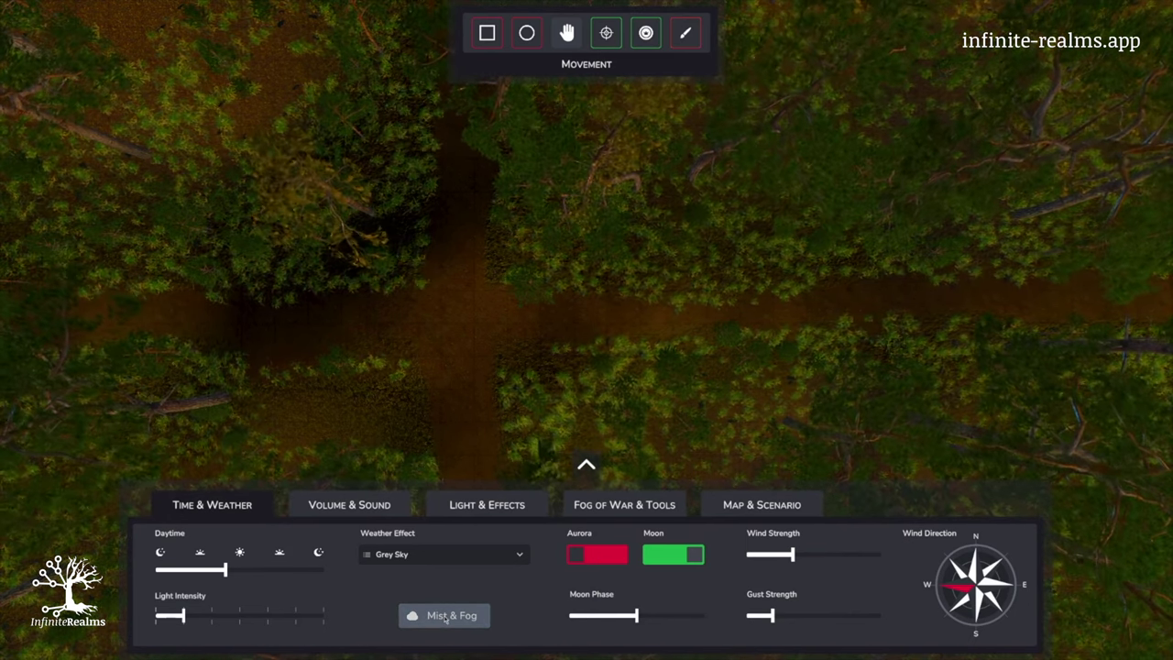
# - Enable mist at 0.5 brightness using the Medium Light noise texture
pyautogui.click(445, 618)
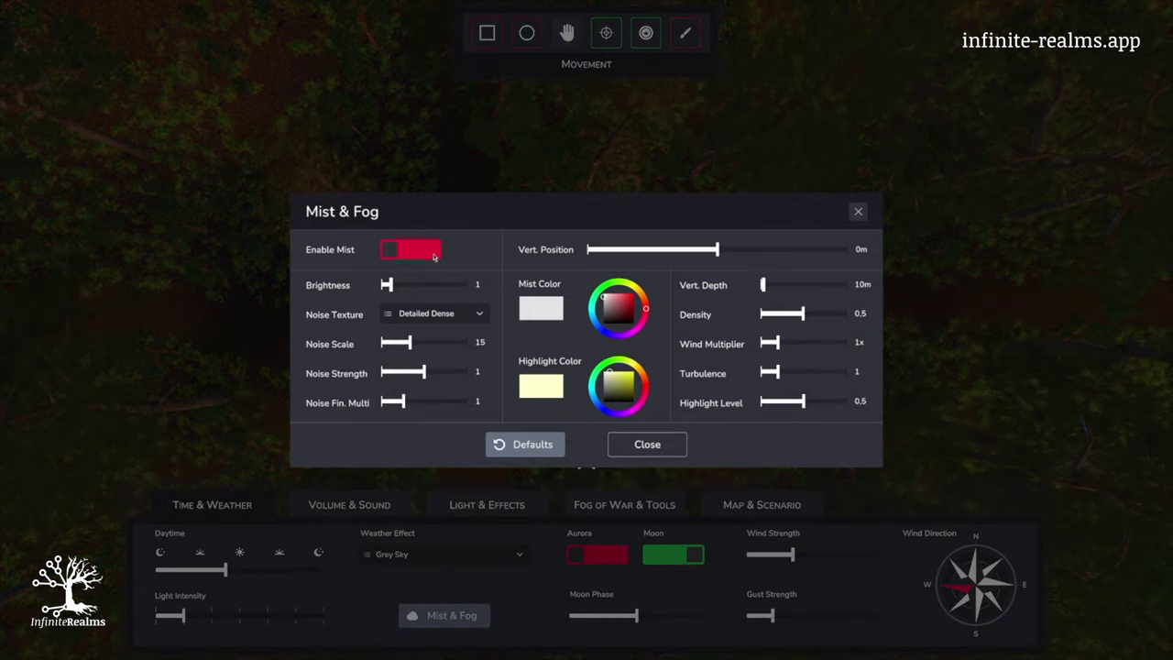
pyautogui.click(431, 254)
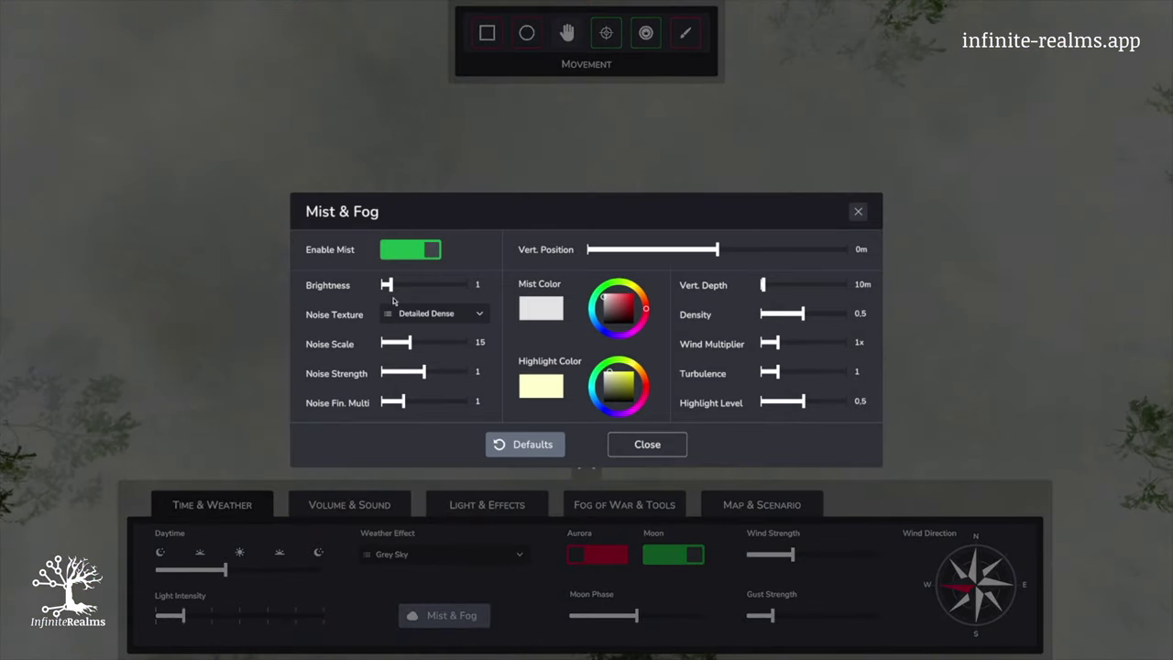
pyautogui.moveTo(389, 287); pyautogui.dragTo(381, 286)
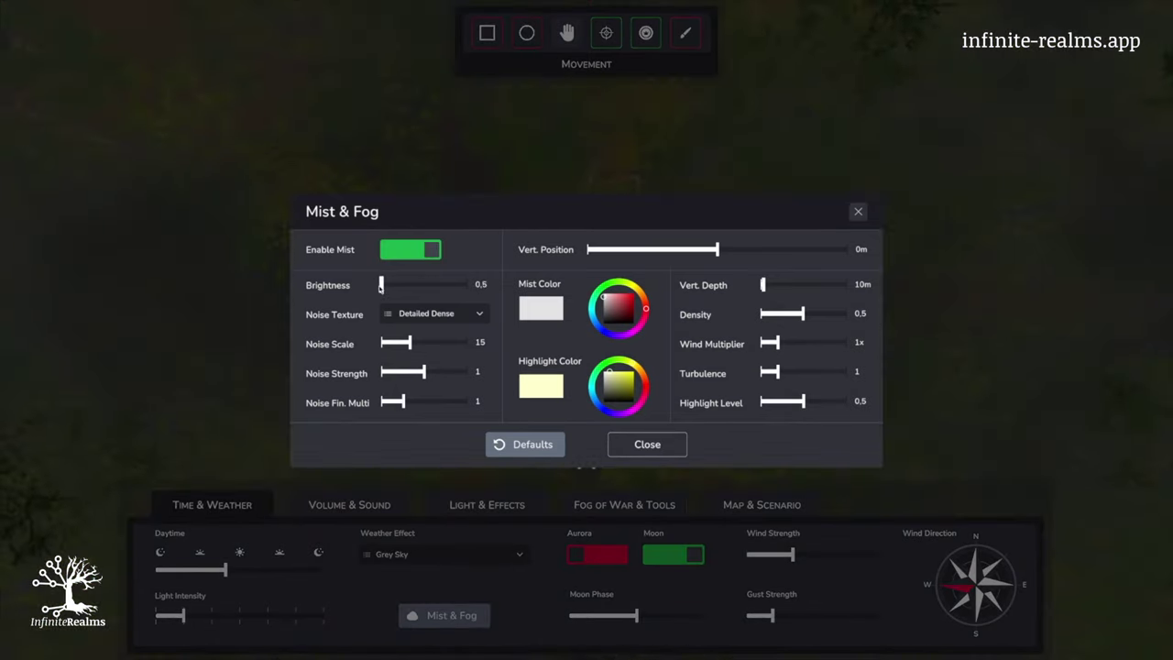
pyautogui.click(475, 316)
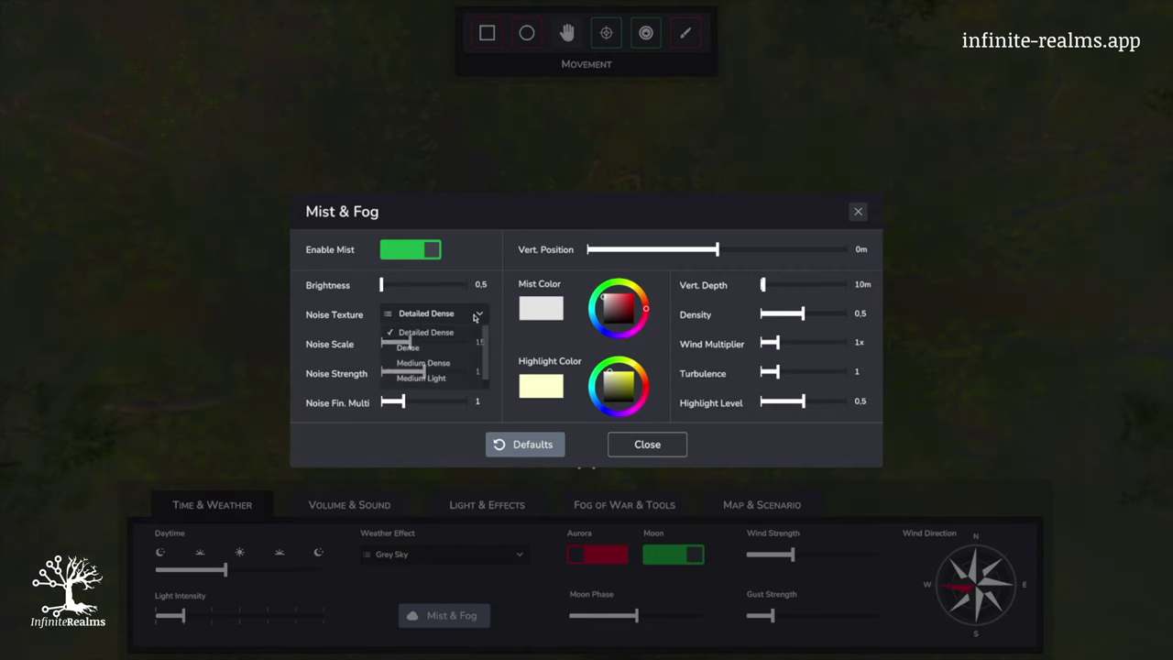
pyautogui.scroll(-1, 443, 381)
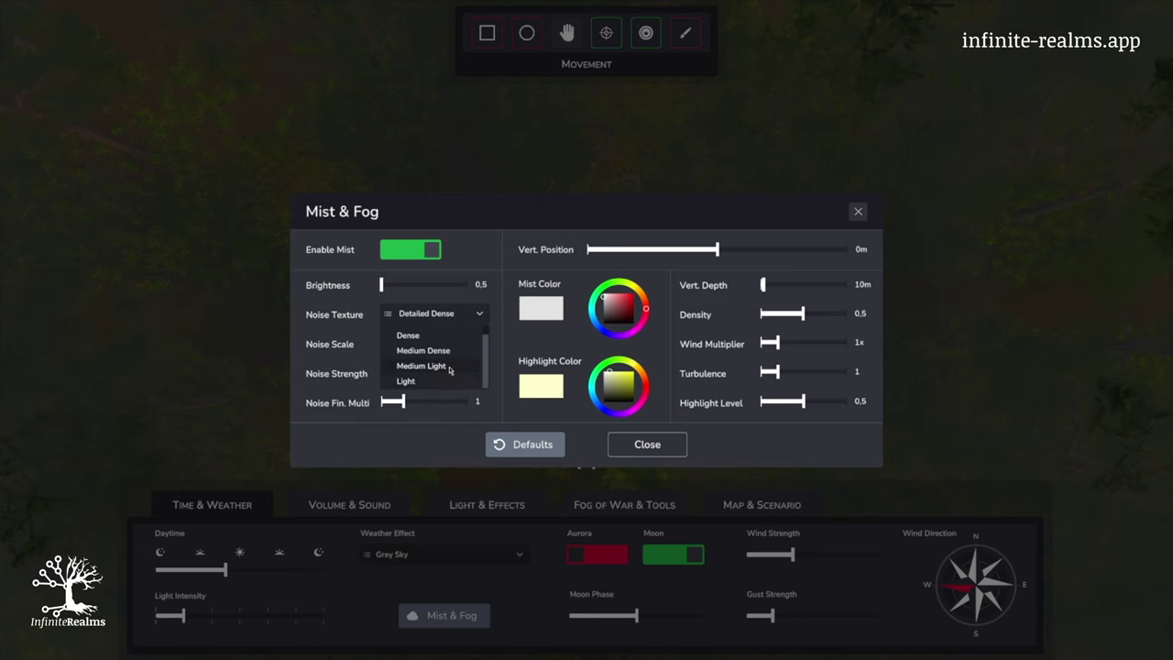
pyautogui.click(449, 368)
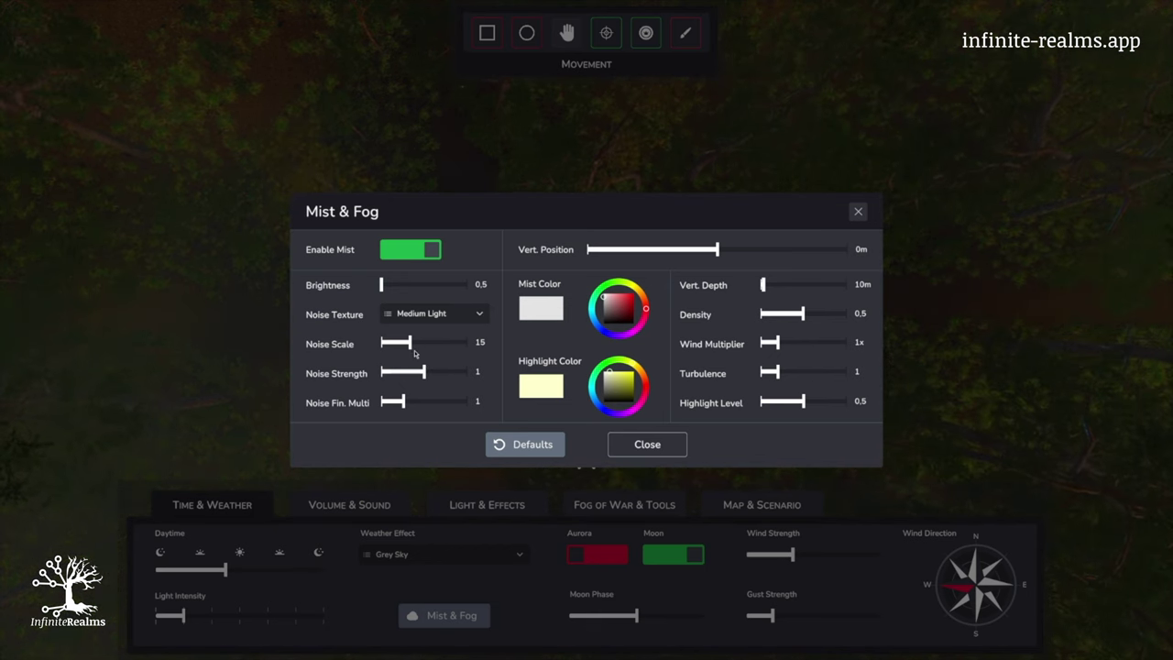
# - Reduce the mist noise scale, set Noise Fine Multiplier to 1.39 and Wind Multiplier to 0x
pyautogui.moveTo(410, 343); pyautogui.dragTo(385, 345)
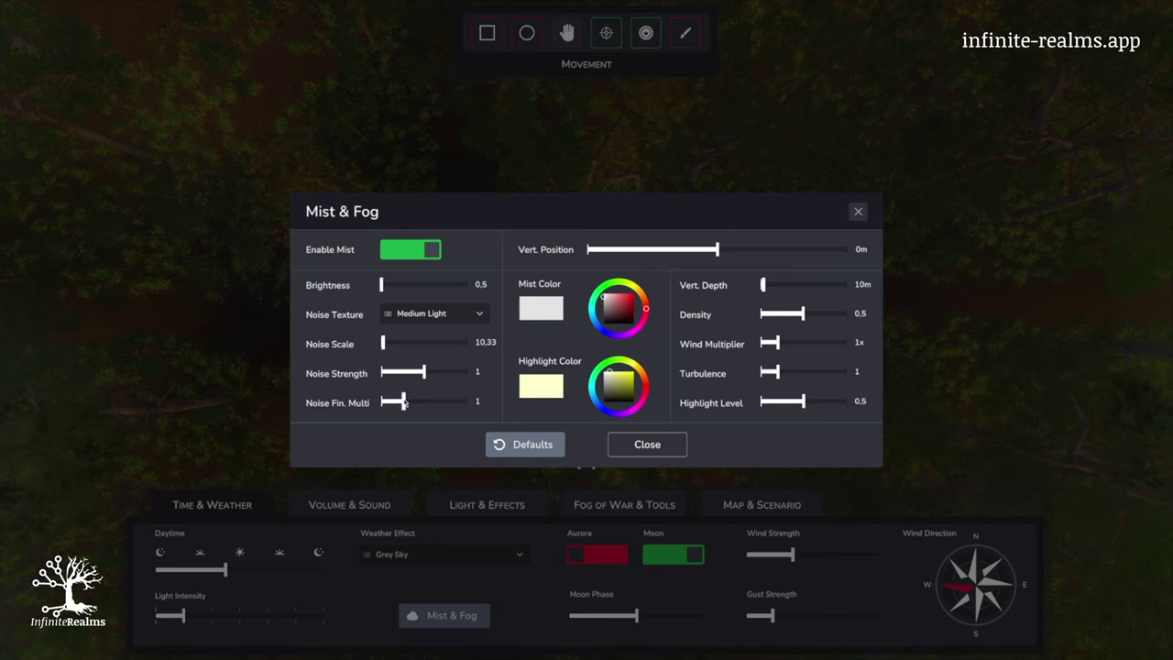
pyautogui.moveTo(404, 404); pyautogui.dragTo(416, 405)
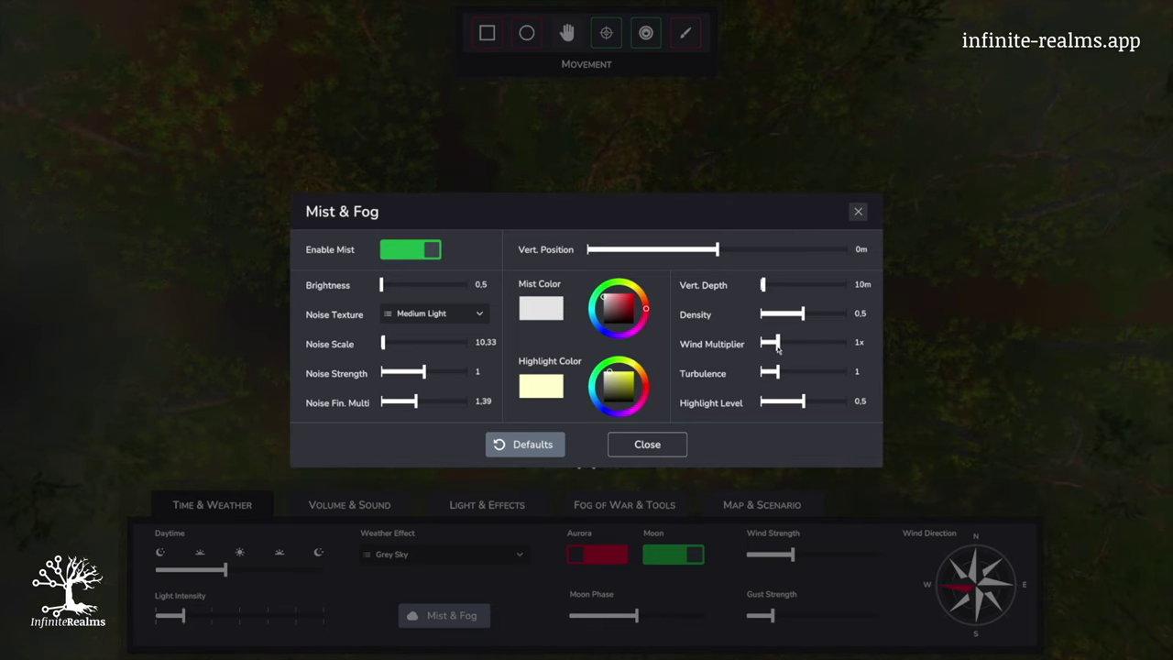
pyautogui.moveTo(776, 346); pyautogui.dragTo(758, 341)
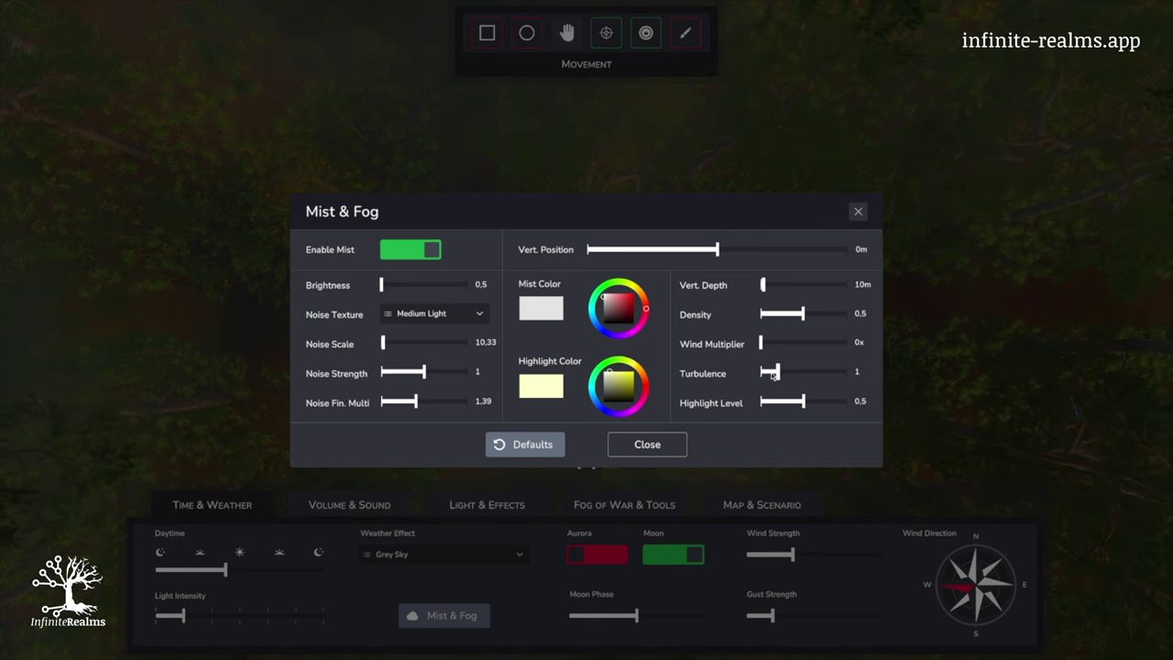
pyautogui.click(660, 444)
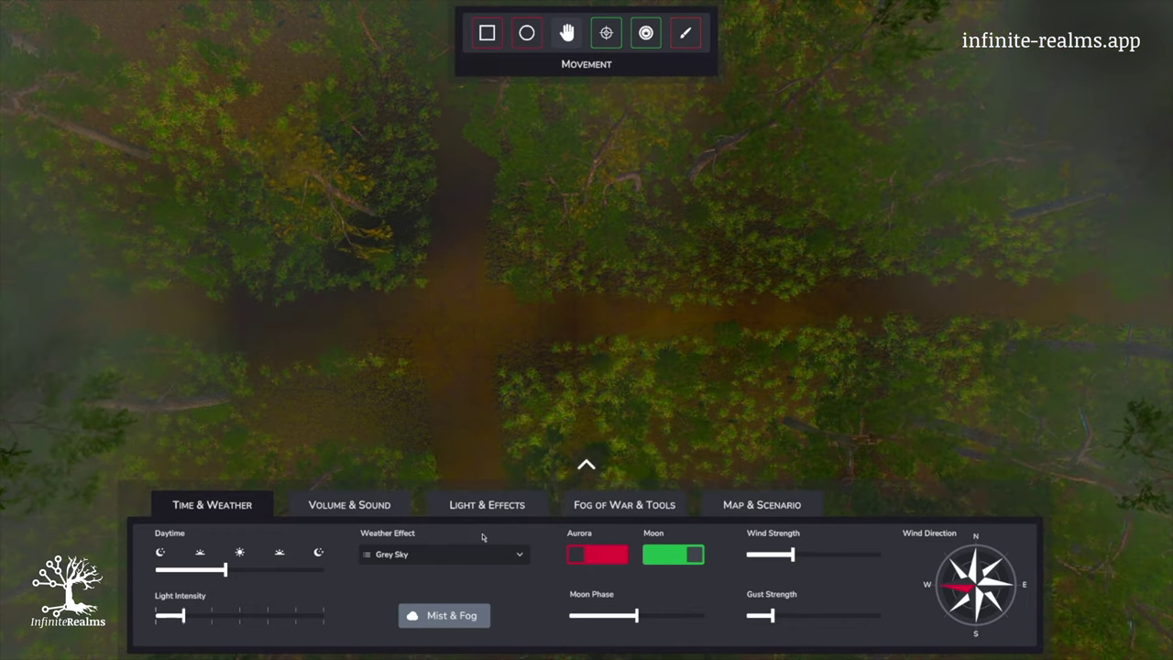
pyautogui.click(356, 508)
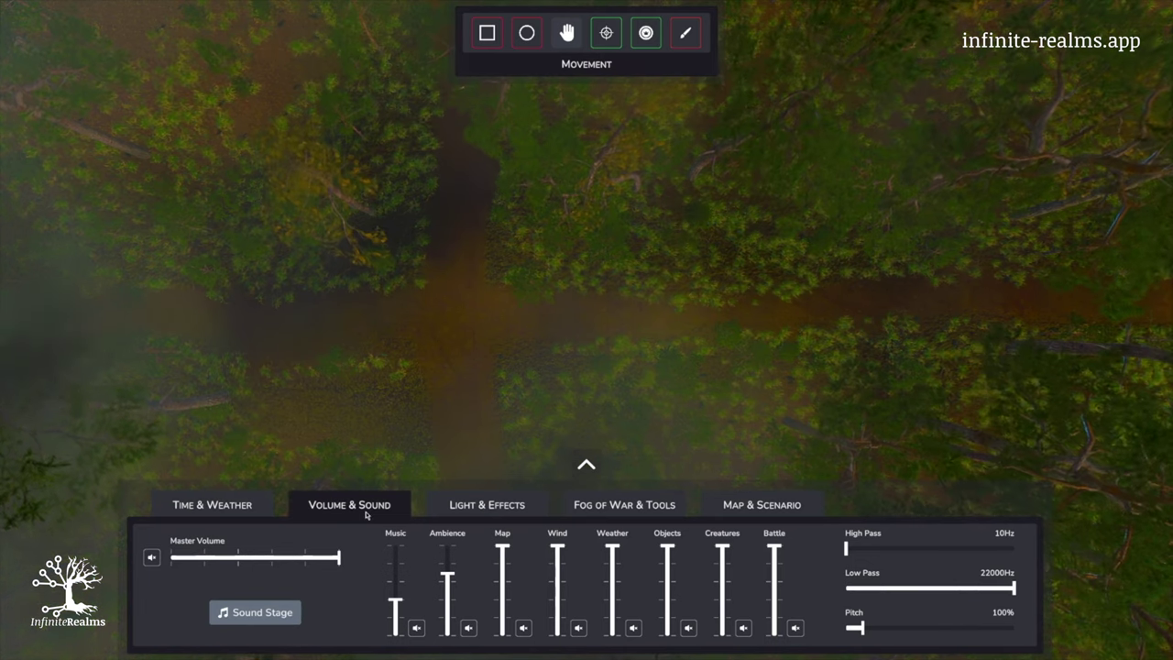
# - Remove the Forest Day 2 sound and Sancta Terra music from the sound stage
pyautogui.click(260, 615)
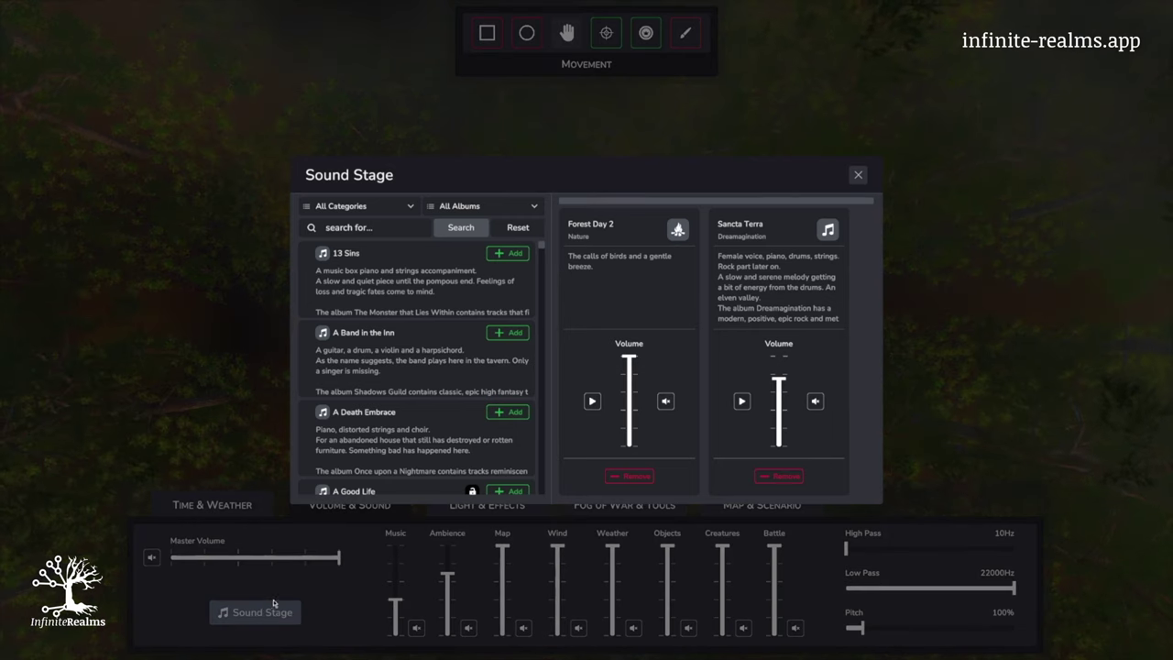
pyautogui.click(628, 476)
pyautogui.click(631, 477)
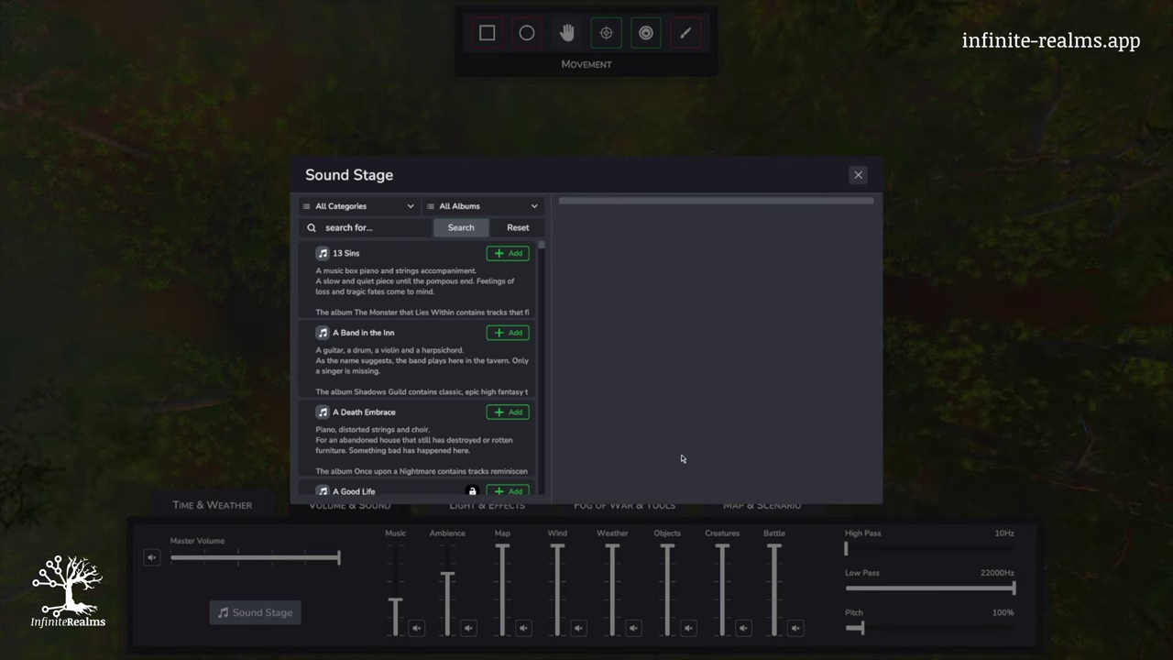
# - Search Ambience tracks for 'gloomy' and add Base at Night 4
pyautogui.click(364, 206)
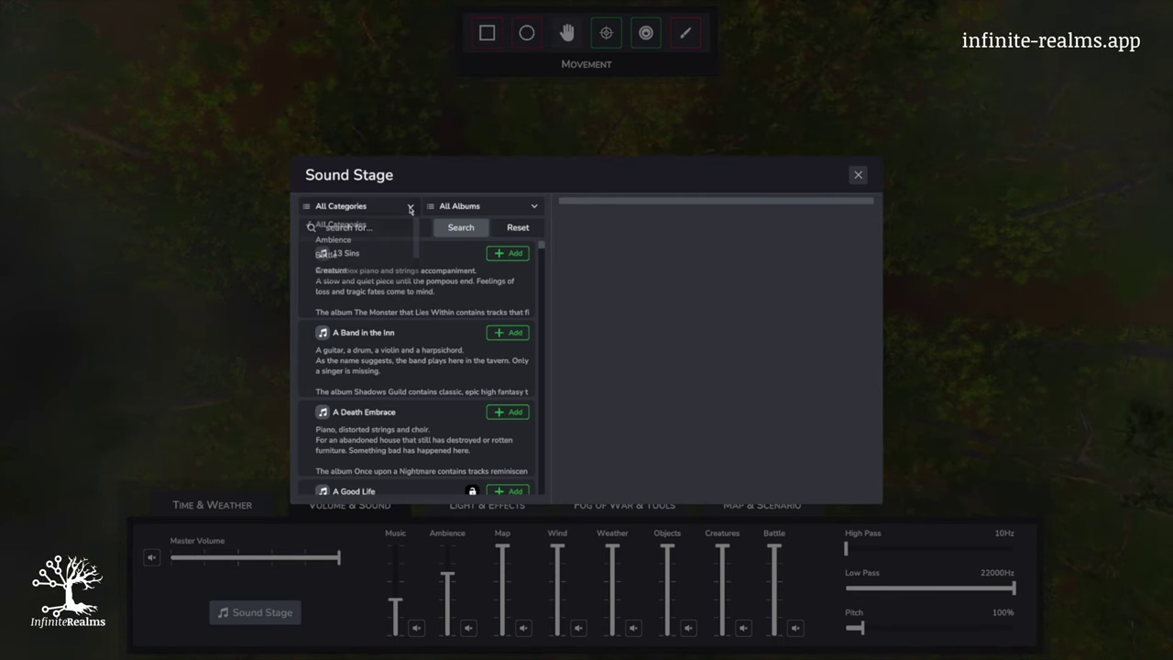
pyautogui.click(334, 239)
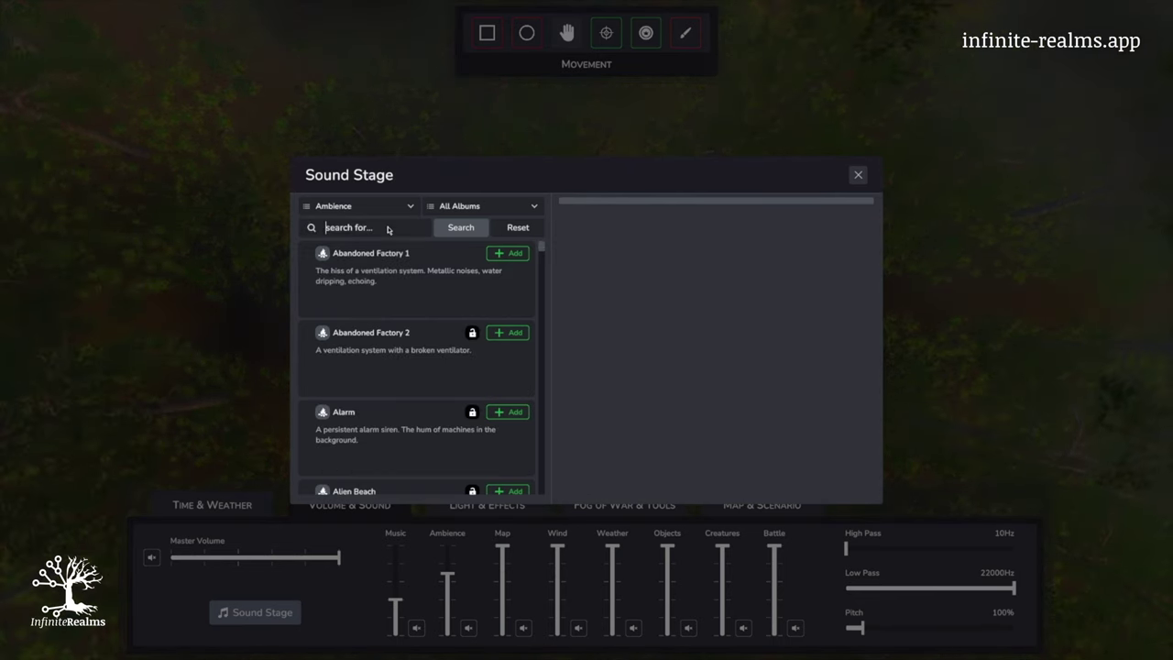
pyautogui.write('gloomy')
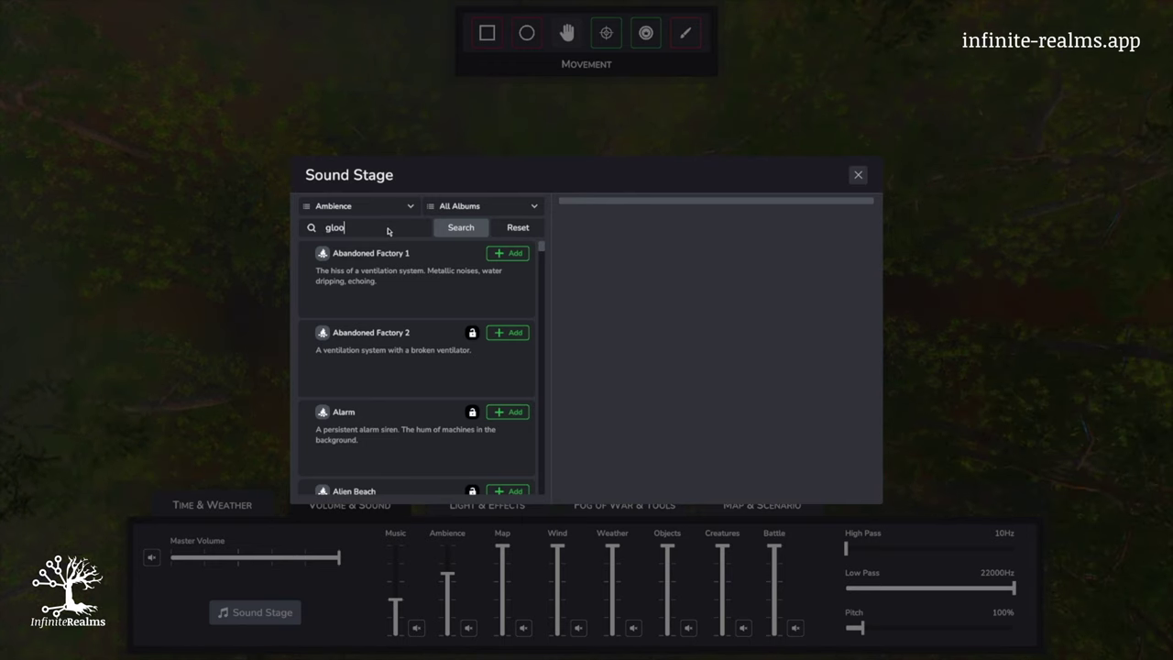
pyautogui.click(452, 229)
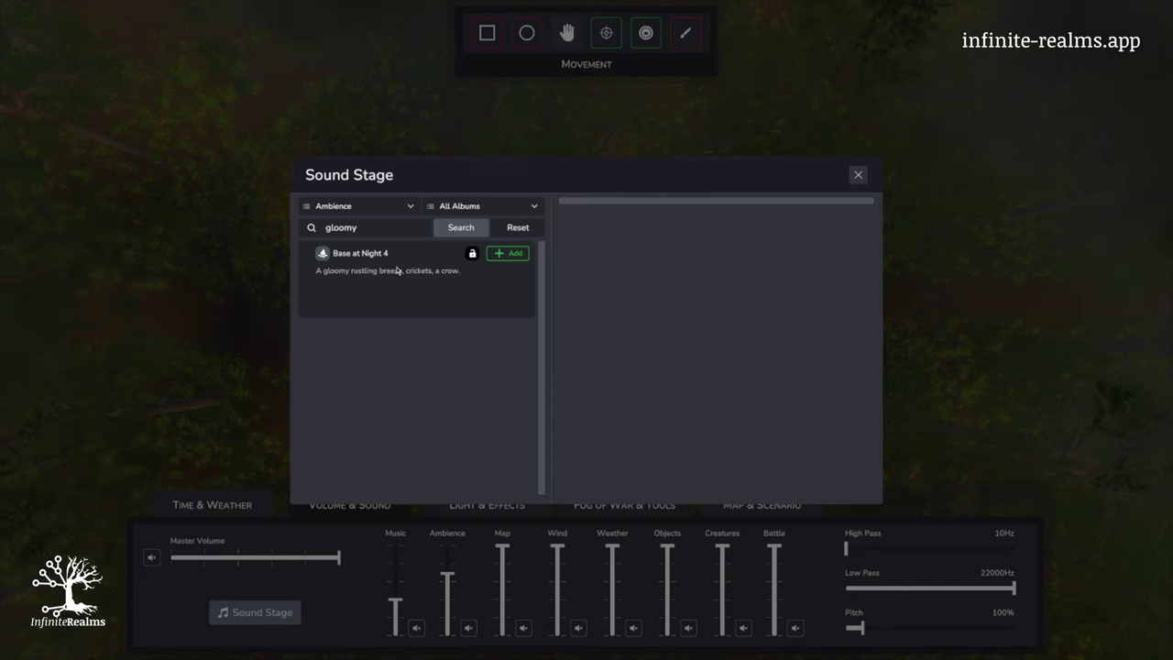
pyautogui.click(507, 256)
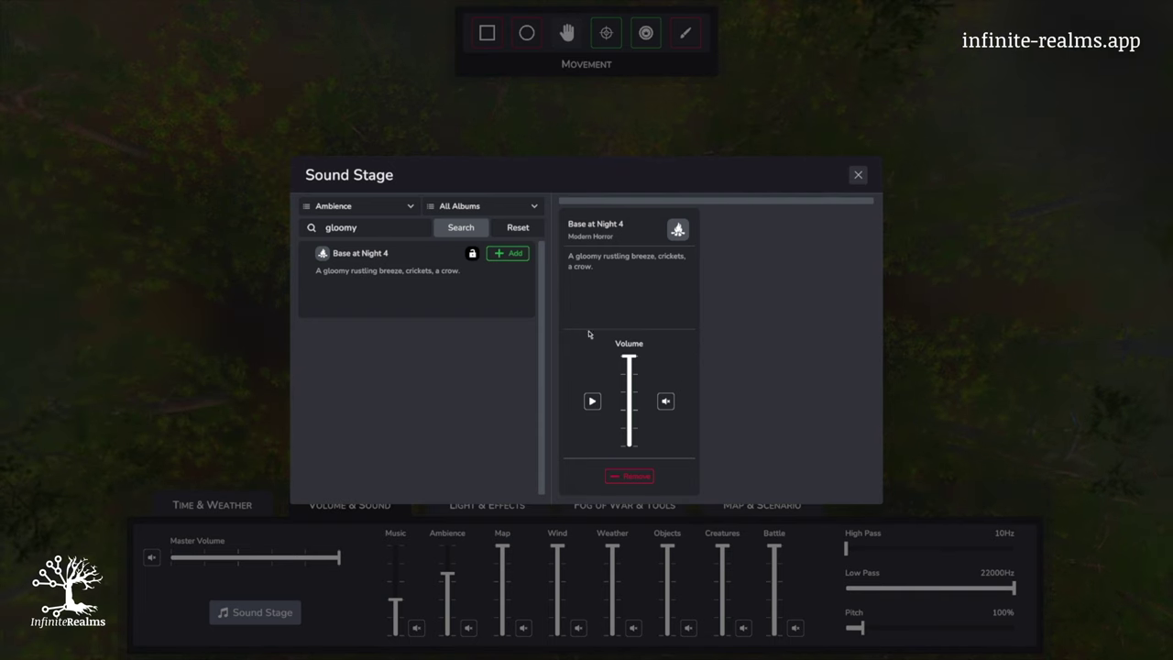
# - Filter the track library to All Categories and the Witchcraft album
pyautogui.click(411, 206)
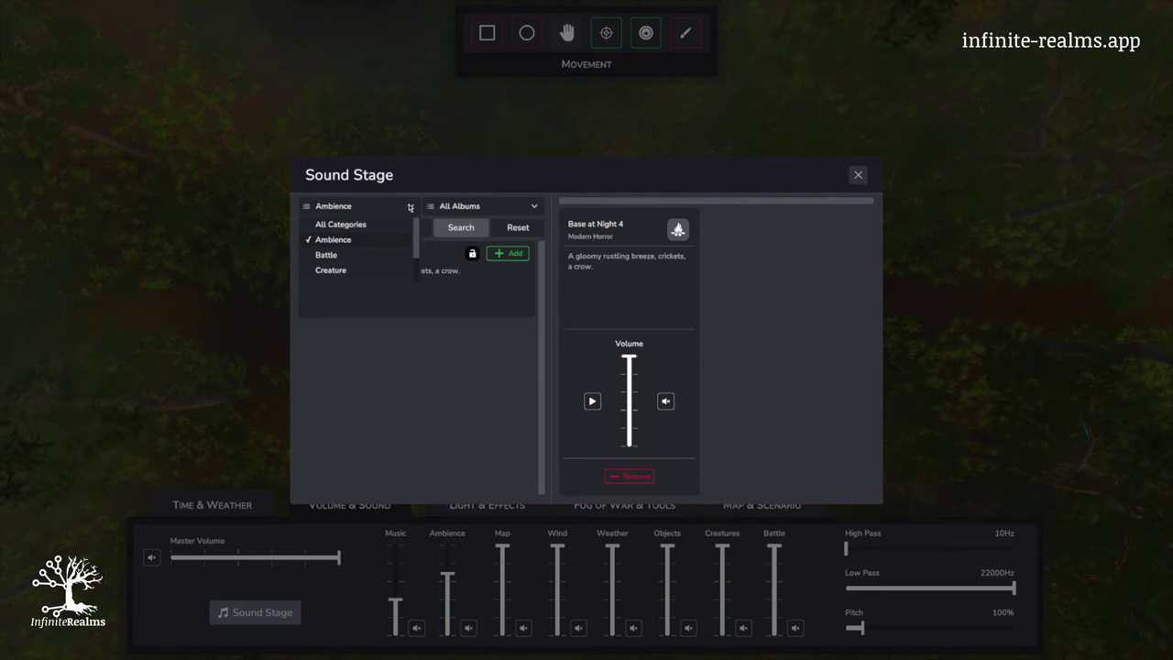
pyautogui.click(364, 224)
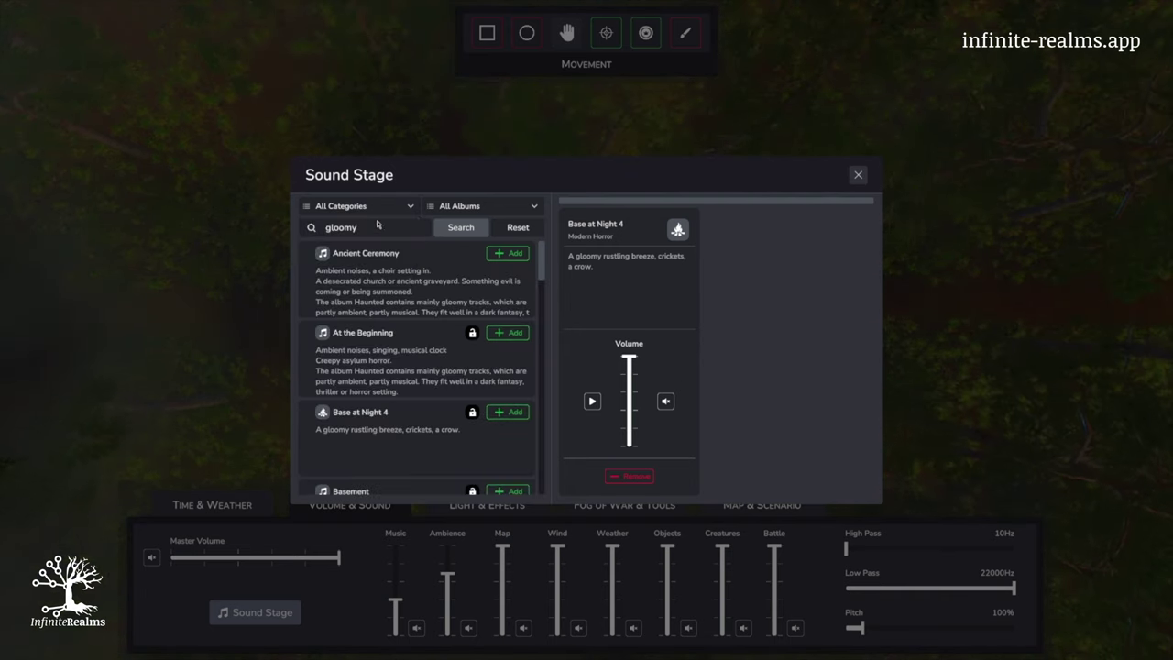
pyautogui.click(469, 208)
pyautogui.scroll(-1, 480, 246)
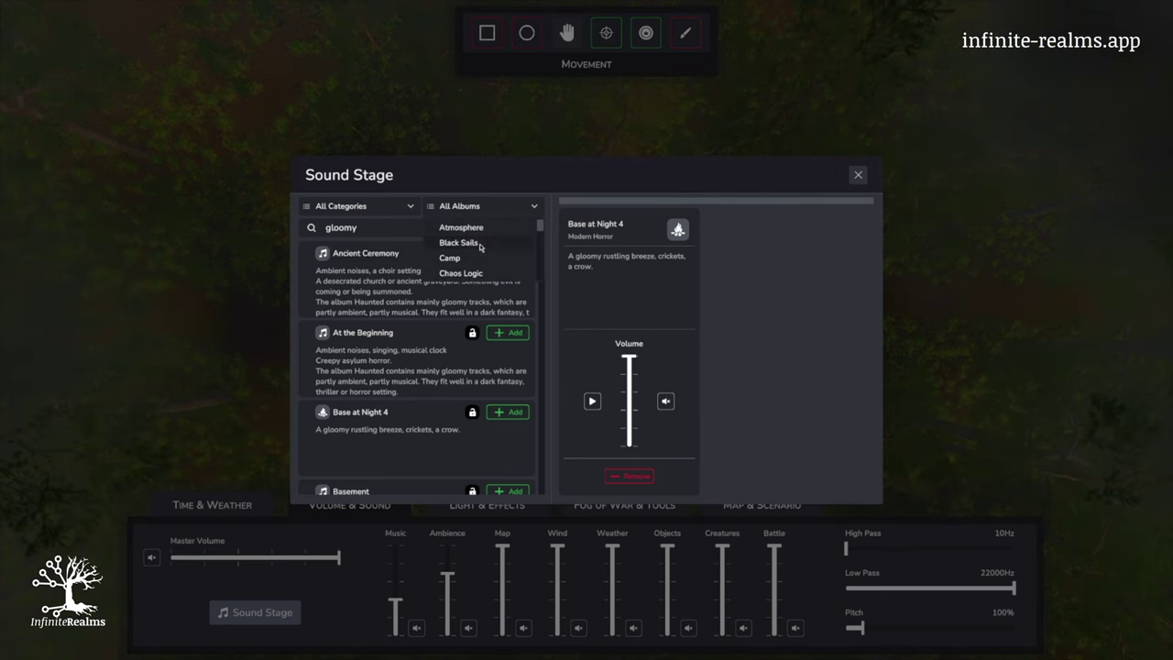
pyautogui.moveTo(540, 226); pyautogui.dragTo(538, 285)
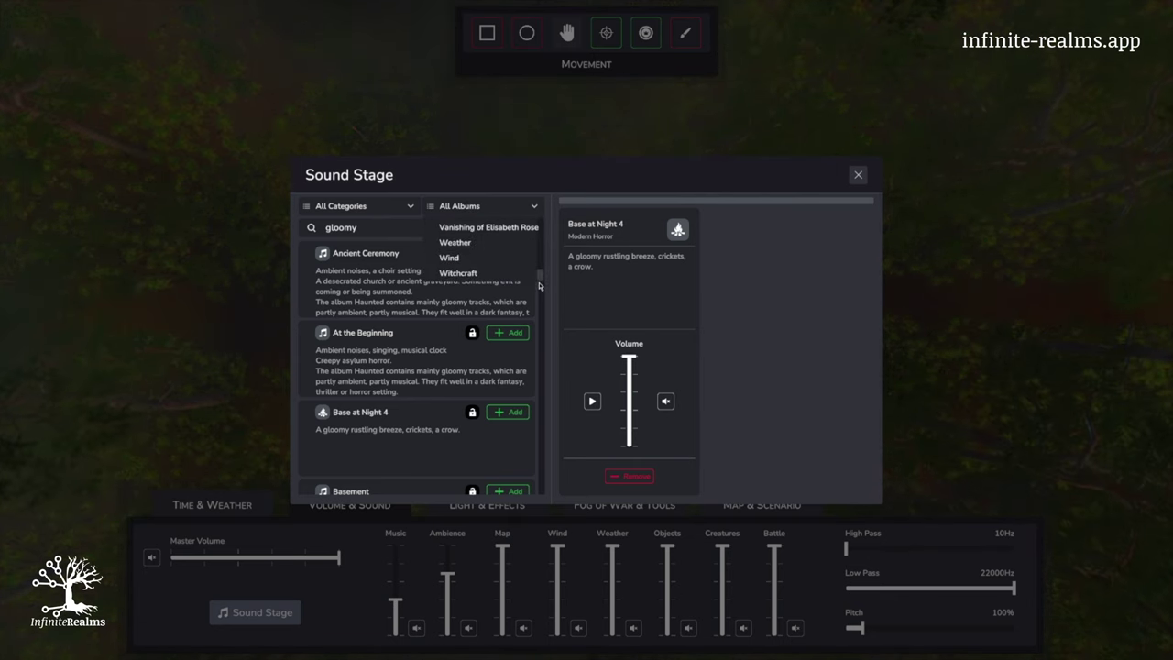
pyautogui.click(457, 274)
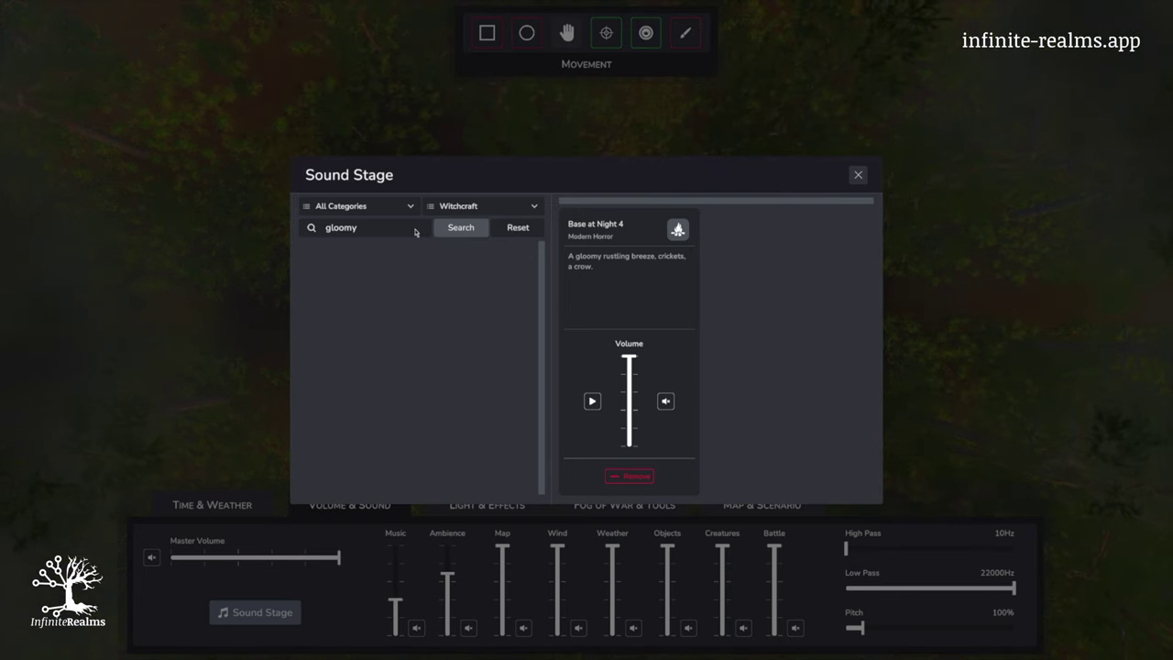
# - Clear the search, add Lost in the Maze, and close the Sound Stage
pyautogui.click(518, 230)
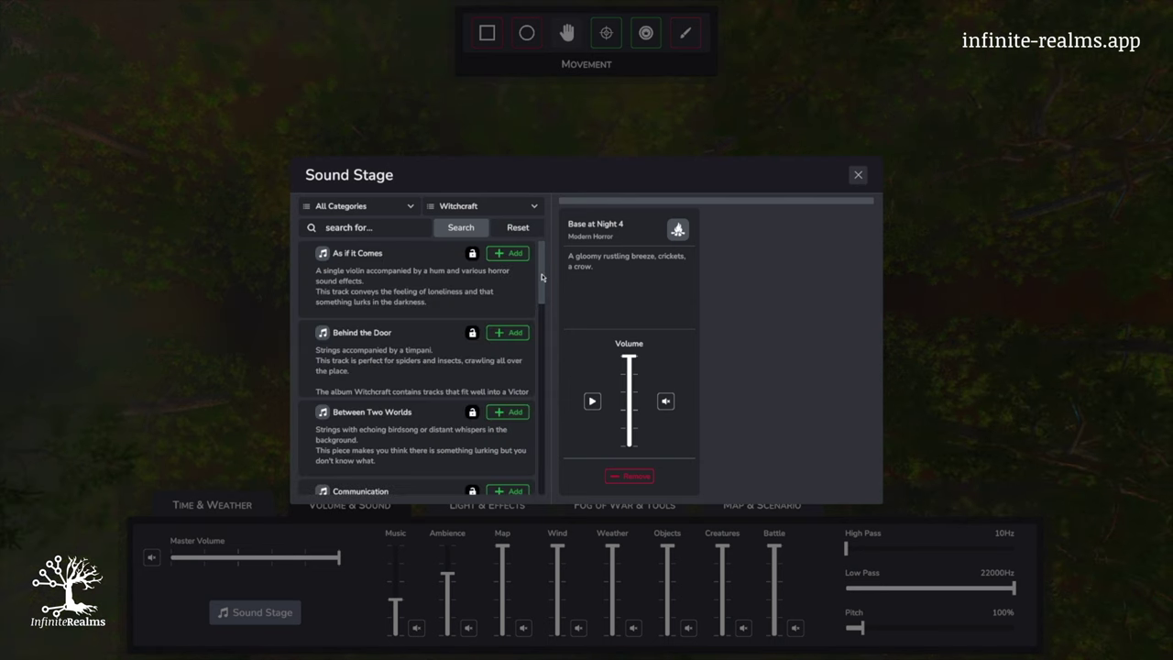
pyautogui.moveTo(541, 272); pyautogui.dragTo(540, 353)
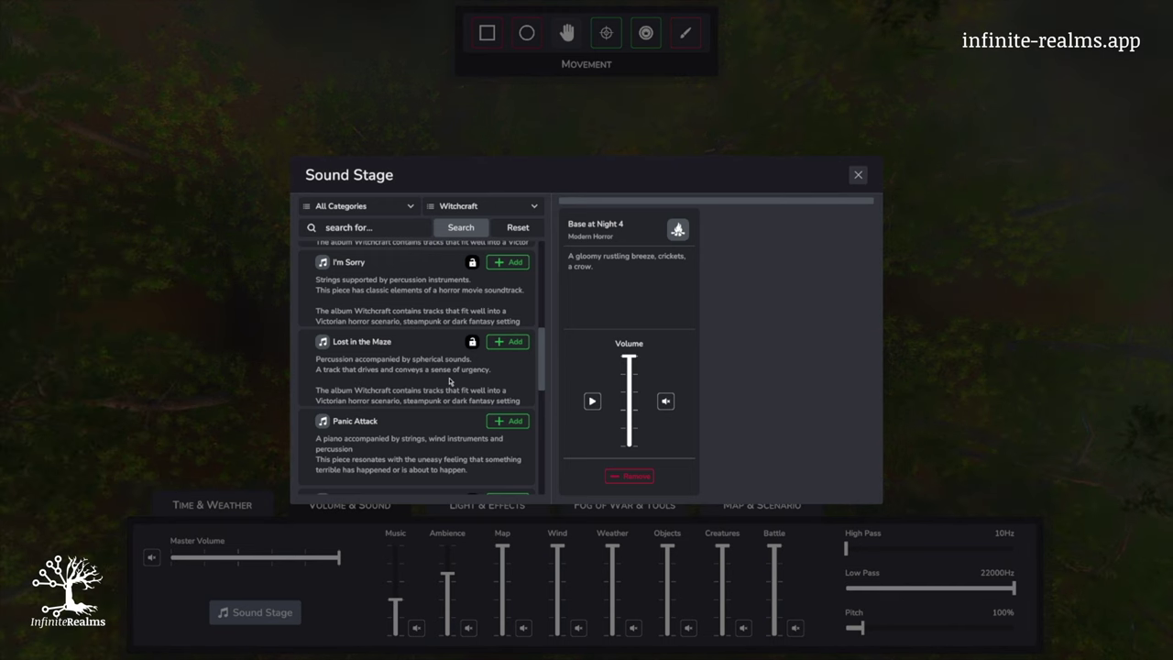
pyautogui.click(513, 344)
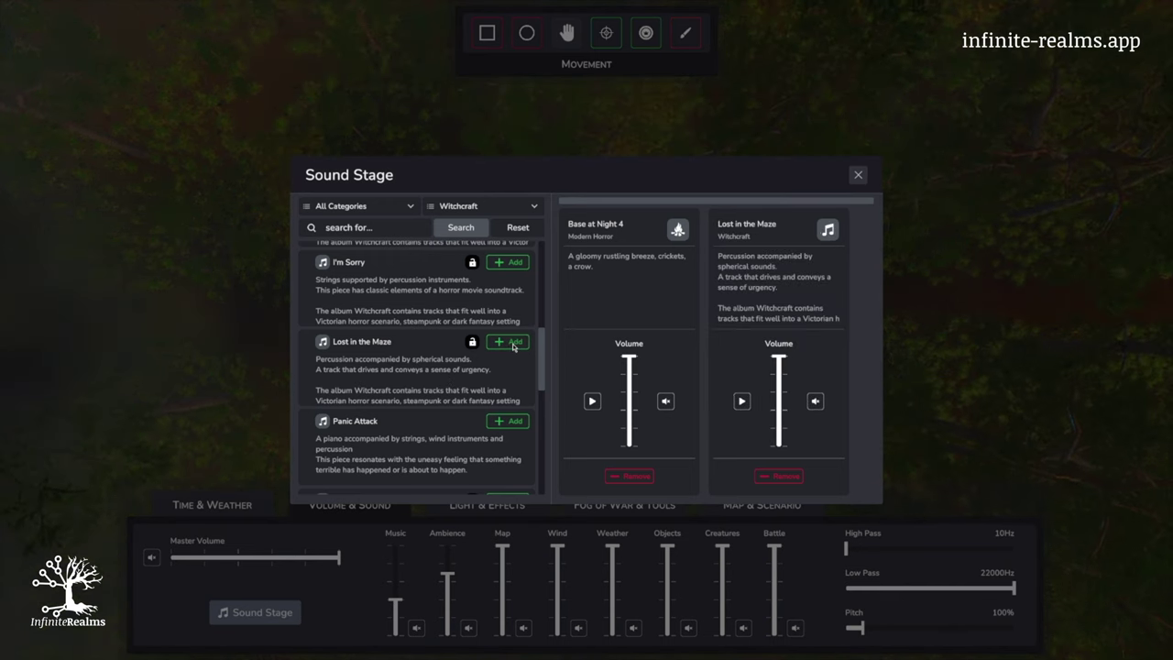
pyautogui.click(858, 177)
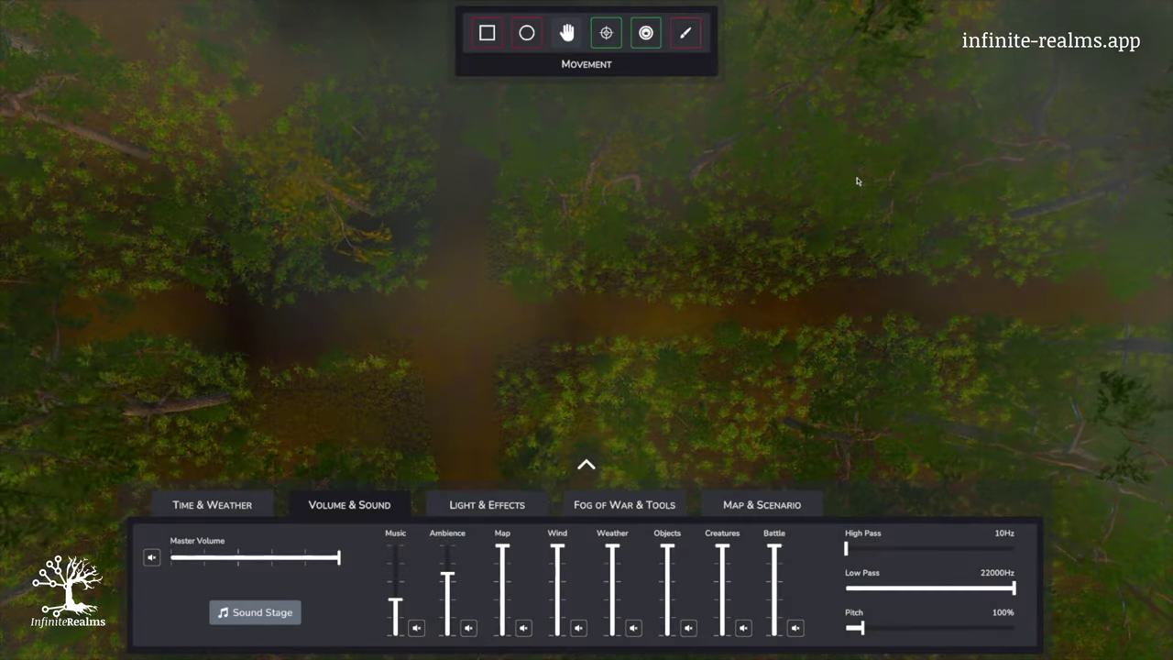
pyautogui.click(398, 582)
pyautogui.moveTo(398, 583); pyautogui.dragTo(398, 565)
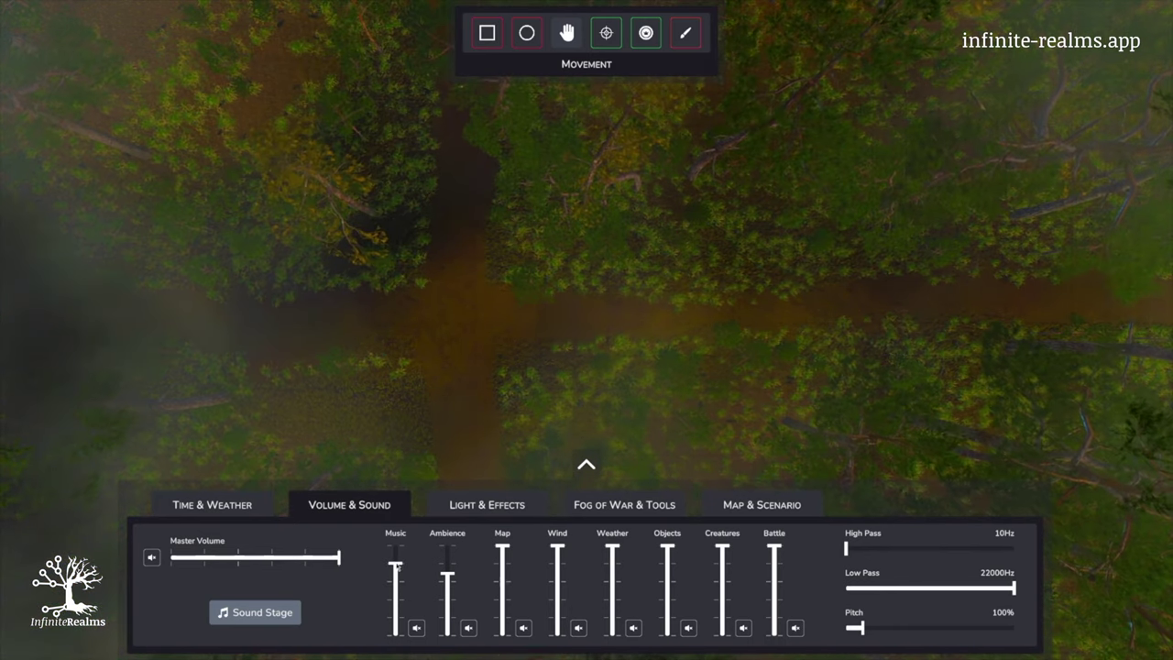
pyautogui.moveTo(396, 566); pyautogui.dragTo(394, 600)
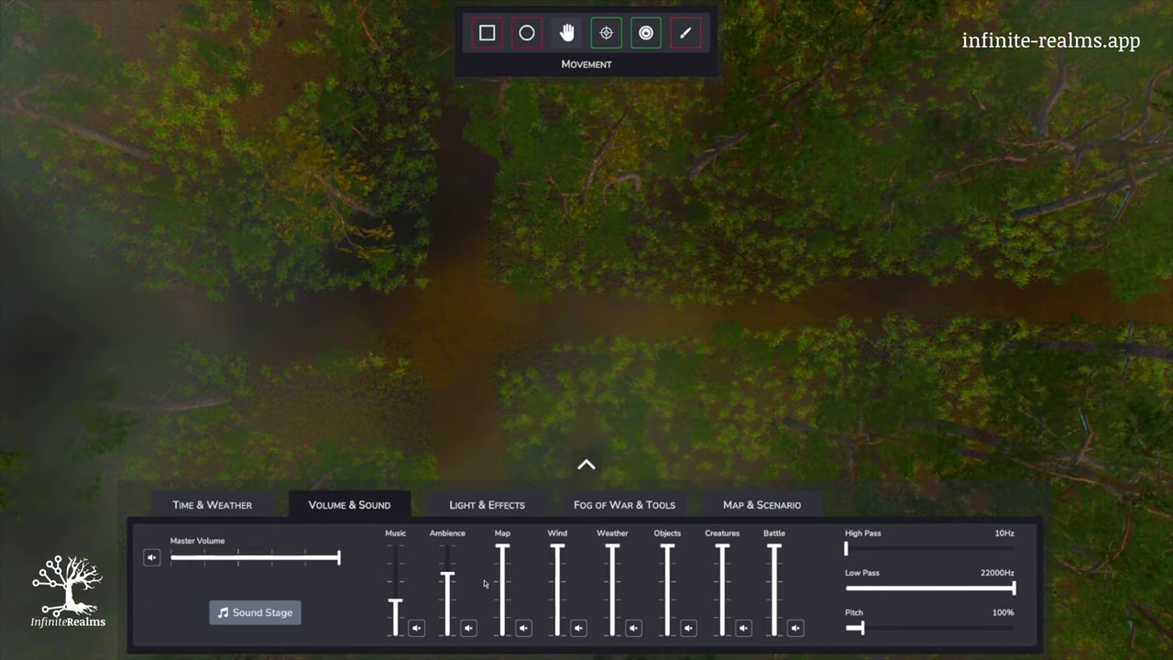
# - Find the Horror Contrast look preset by searching 'horror', compare it, and apply it to the map
pyautogui.click(486, 503)
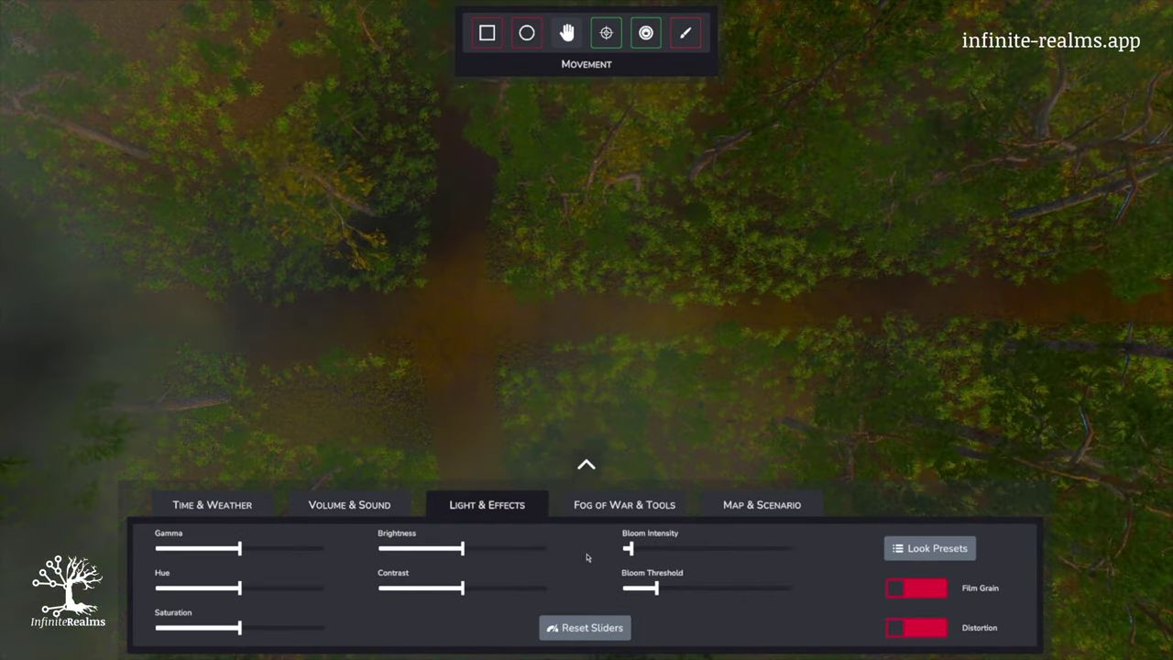
pyautogui.click(948, 548)
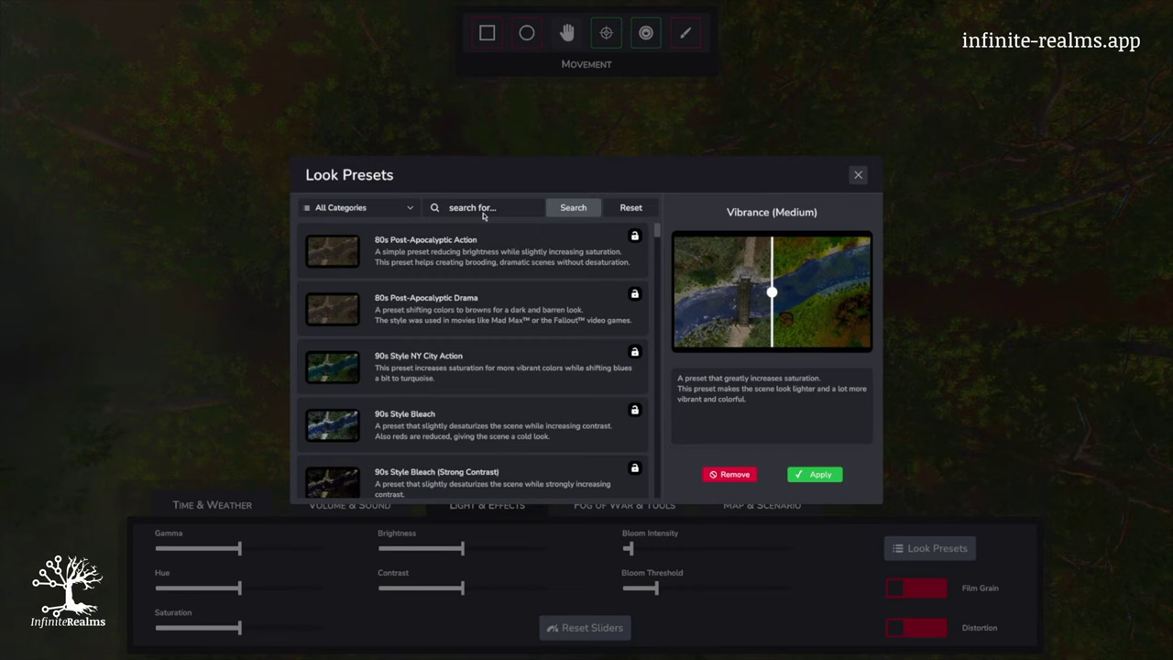
pyautogui.write('hor')
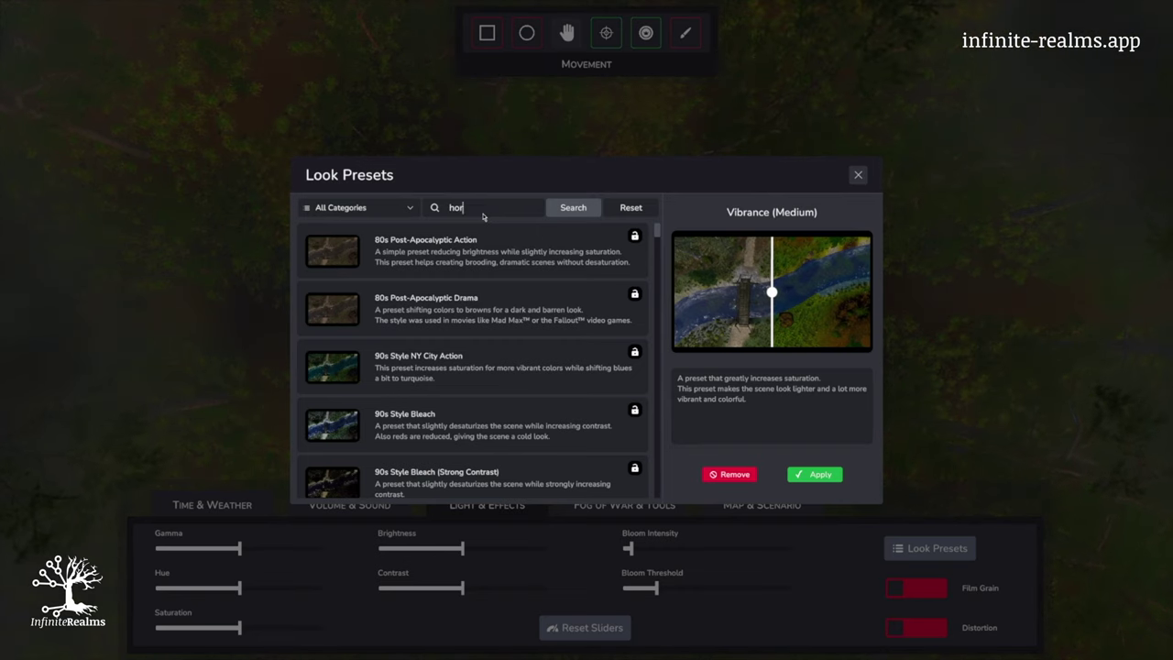
pyautogui.write('ror')
pyautogui.click(569, 210)
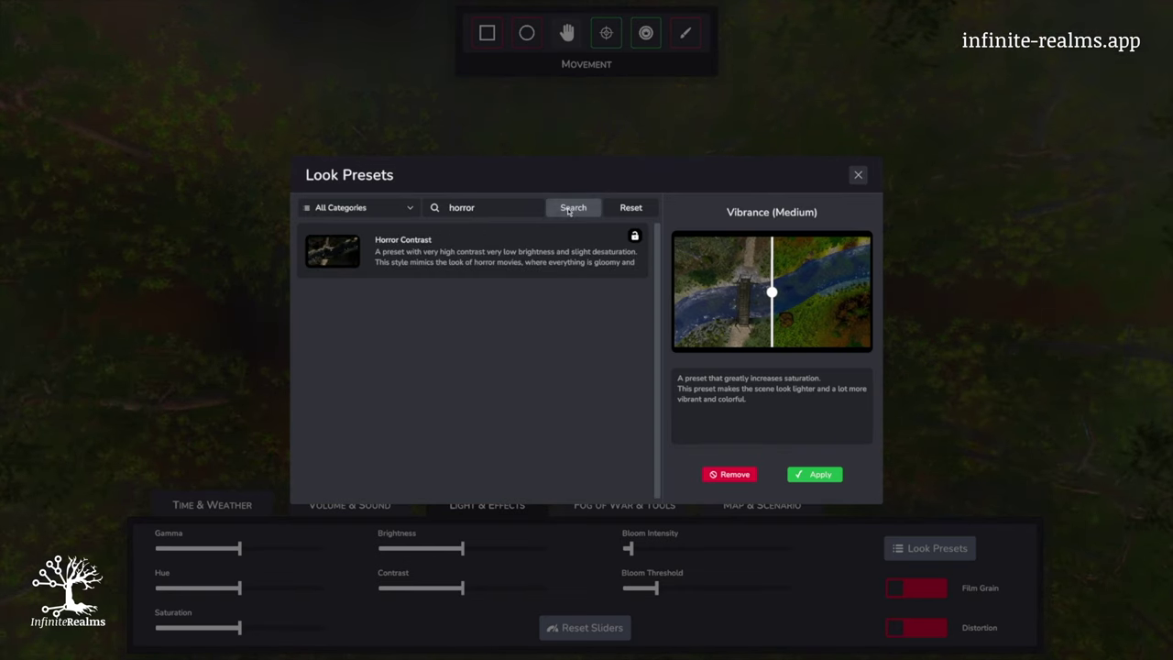
pyautogui.click(483, 258)
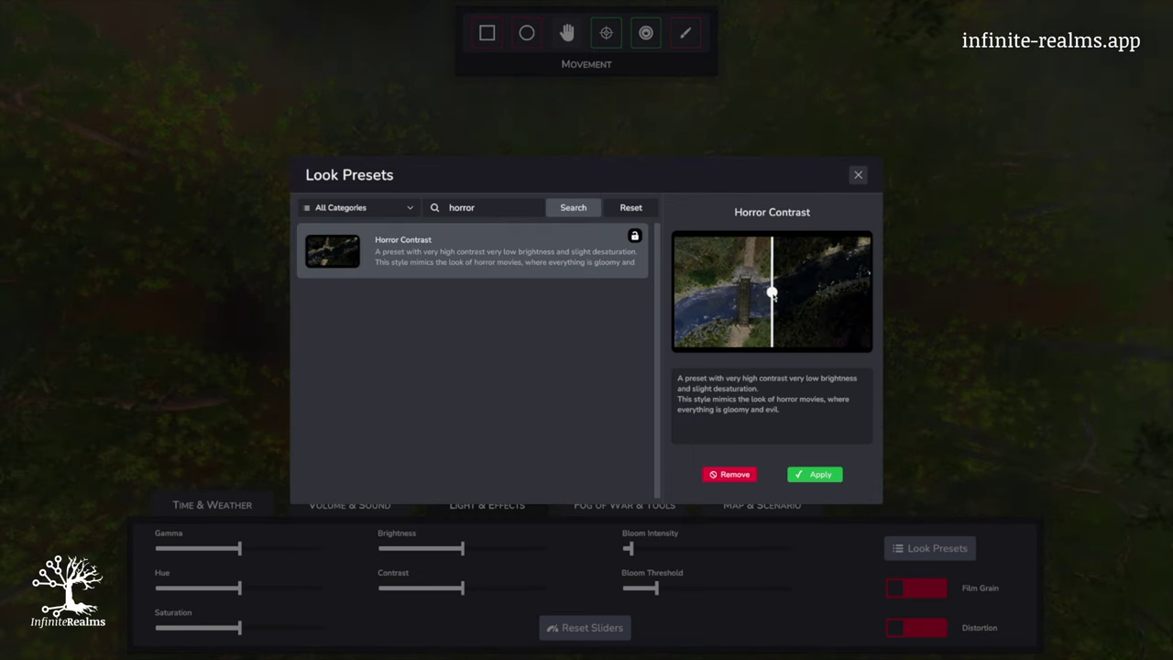
pyautogui.moveTo(772, 293)
pyautogui.mouseDown()
pyautogui.moveTo(684, 293)
pyautogui.moveTo(775, 293)
pyautogui.mouseUp()
pyautogui.click(820, 475)
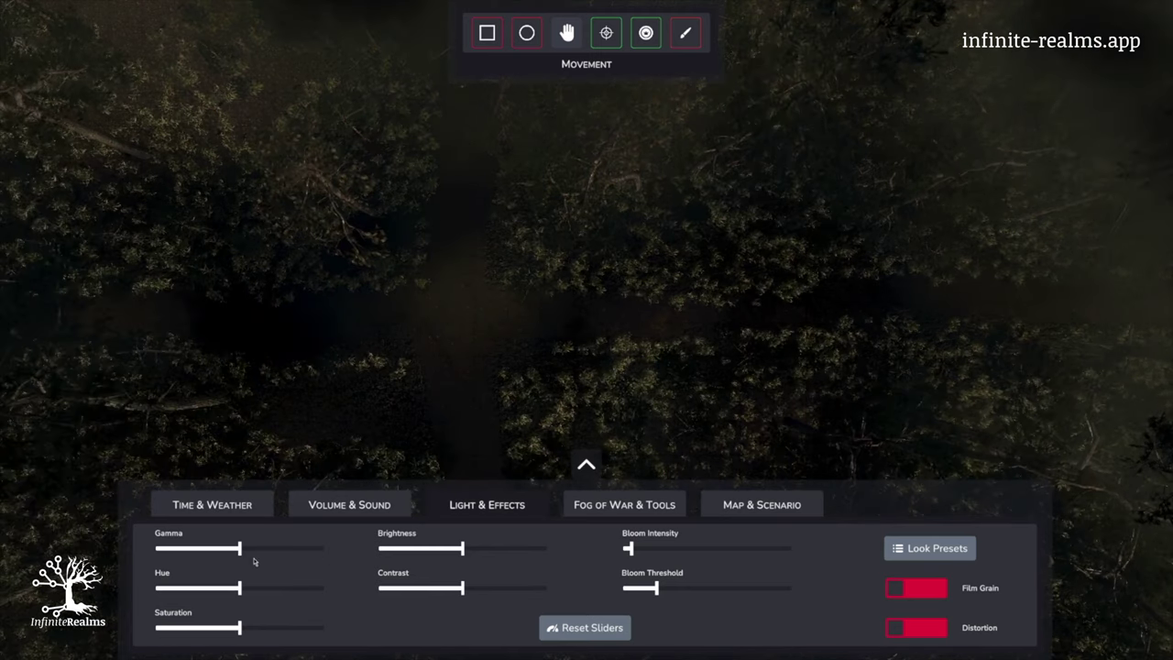
# - Nudge Gamma, Brightness and Hue slightly higher for a lighter, greener horror look
pyautogui.moveTo(239, 549); pyautogui.dragTo(263, 550)
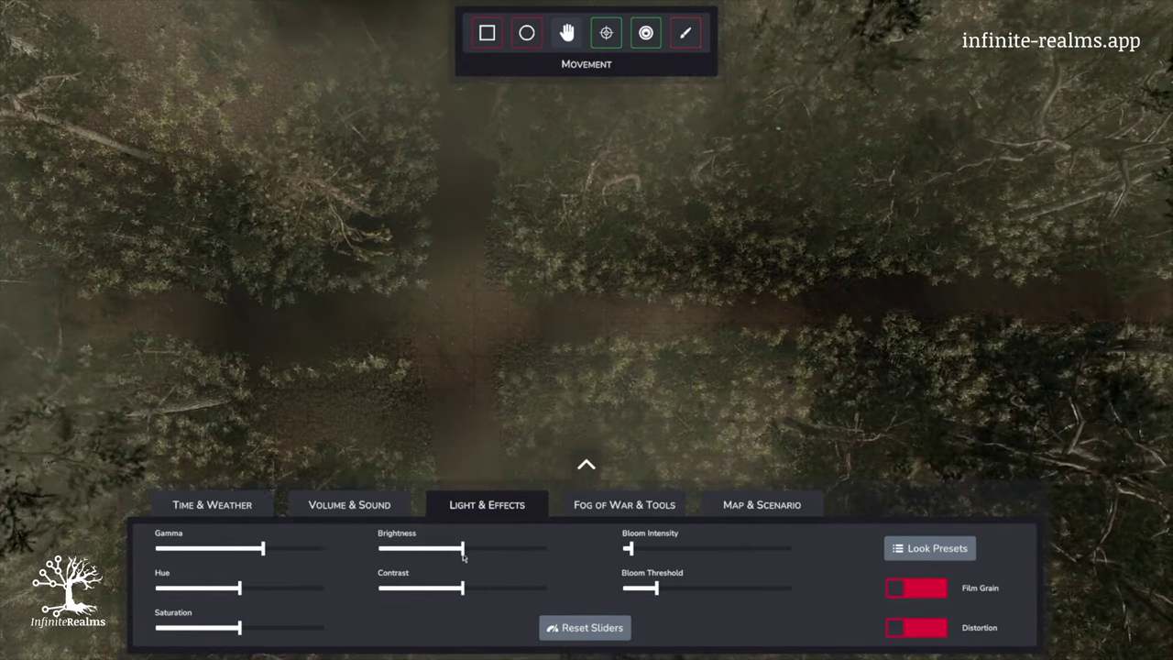
pyautogui.moveTo(464, 550); pyautogui.dragTo(471, 549)
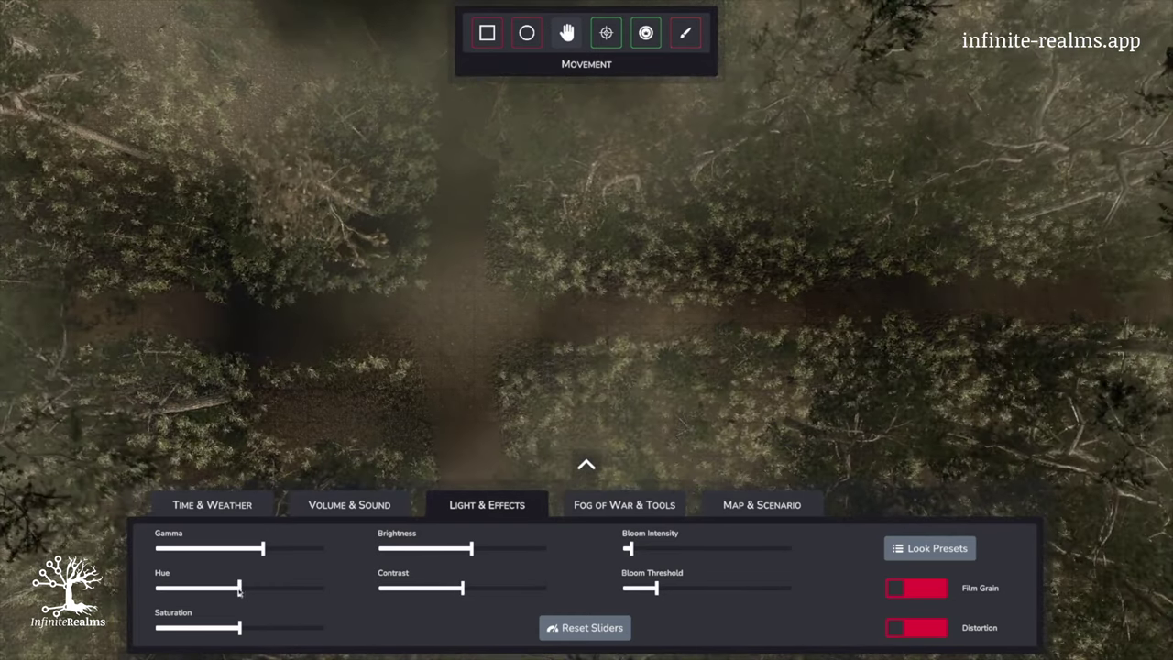
pyautogui.moveTo(239, 589); pyautogui.dragTo(254, 592)
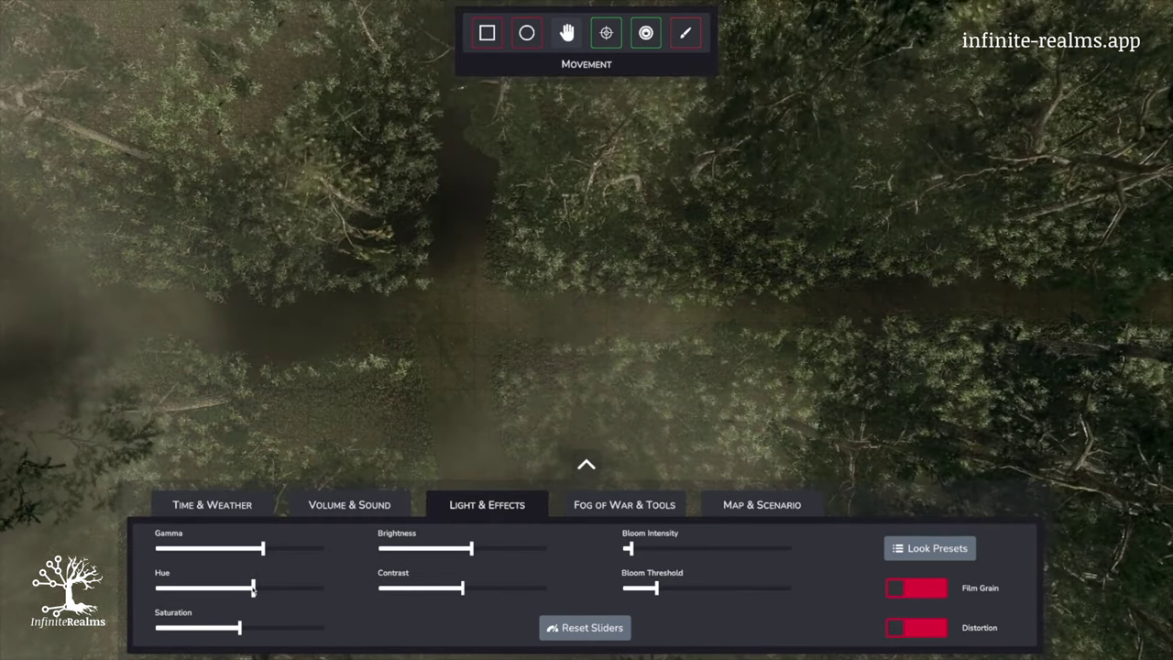